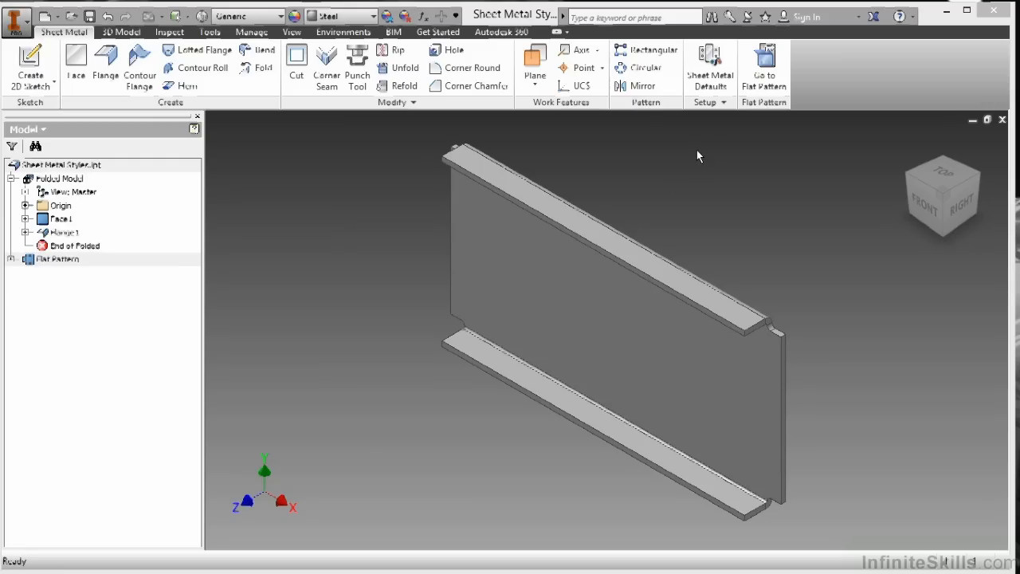
- Open the *07 GA HRP&O 40MM* sheet metal rule in the style editor and review its sheet, bend and corner settings
click(713, 79)
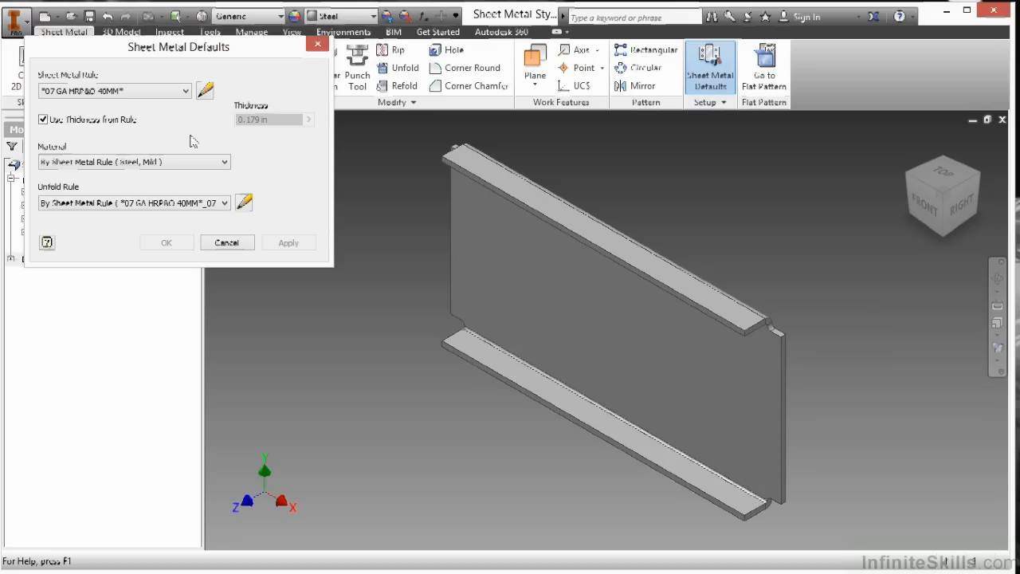
click(206, 90)
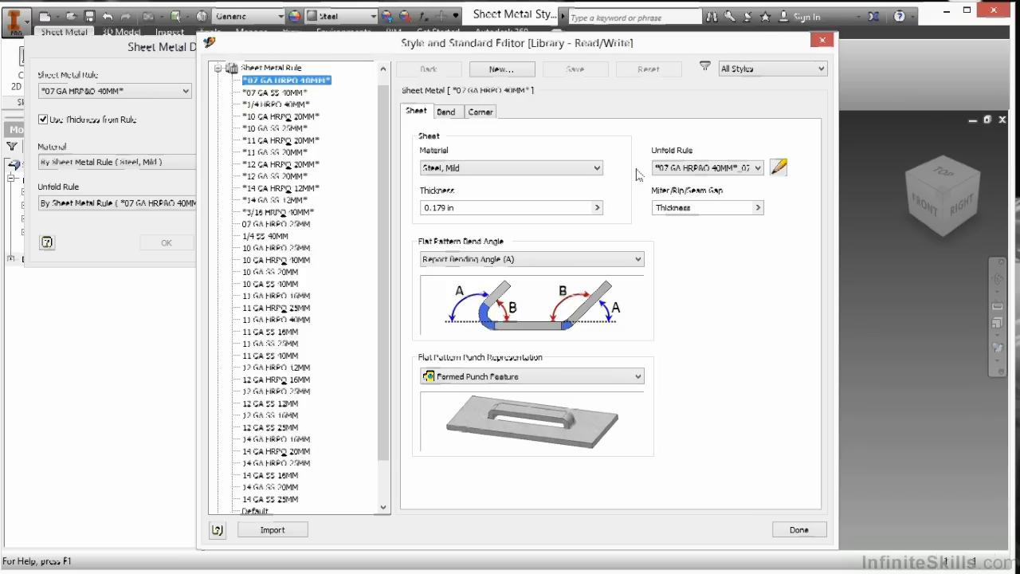
click(445, 113)
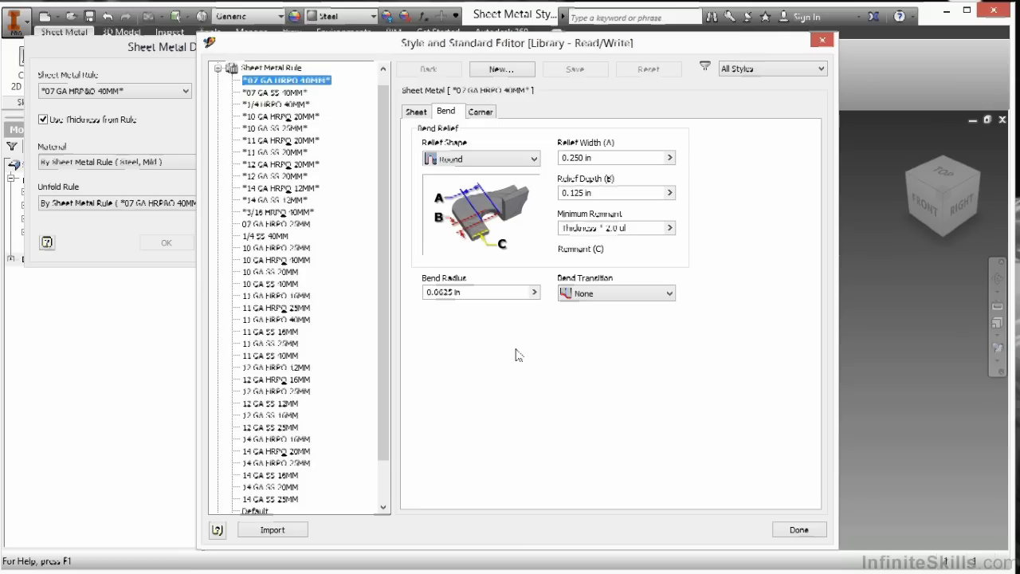
click(481, 113)
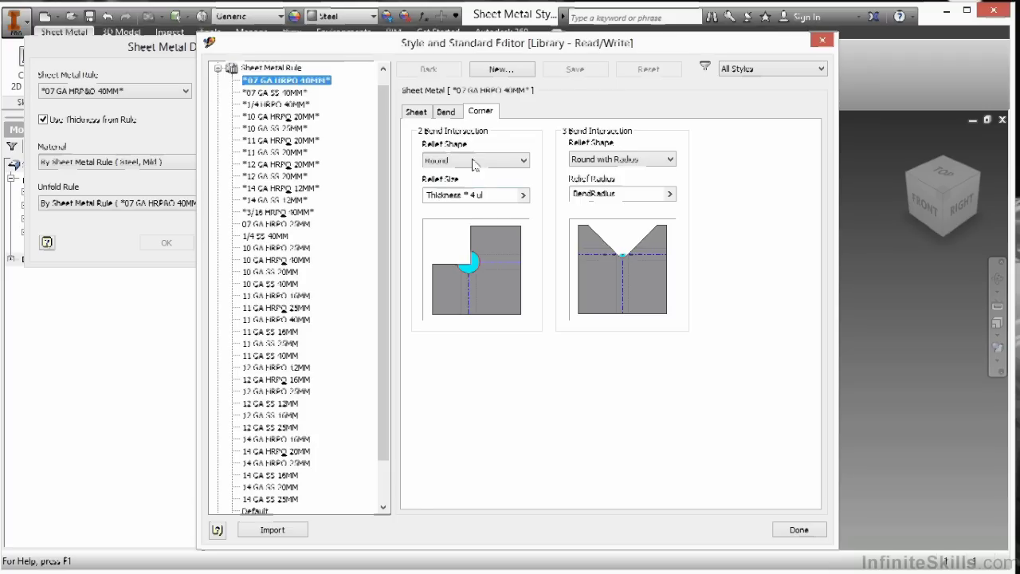
click(416, 112)
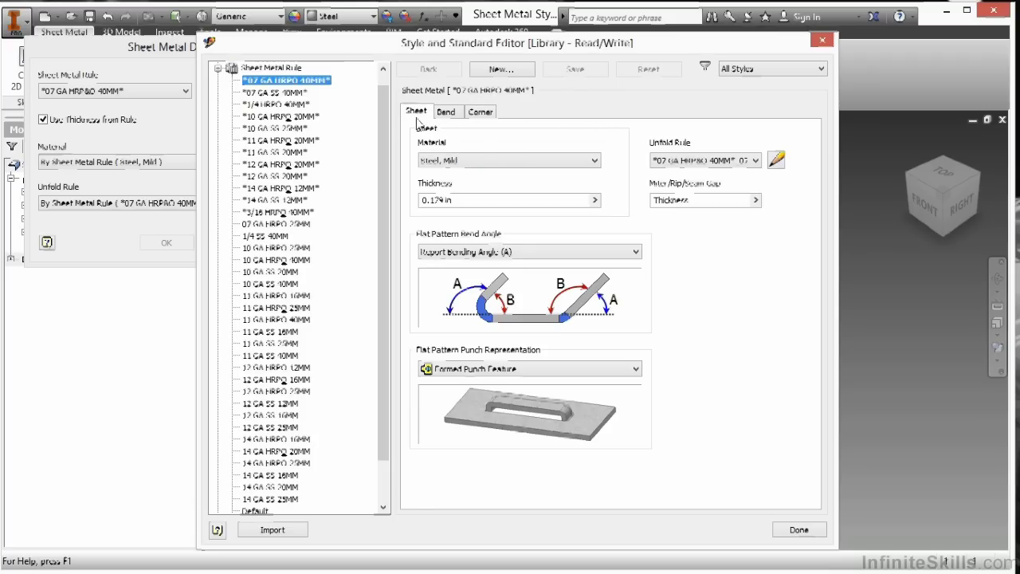
- Open the rule's linked unfold rule, examine the Custom Equation and Linear unfold methods, and restore the Bend Table method
click(775, 163)
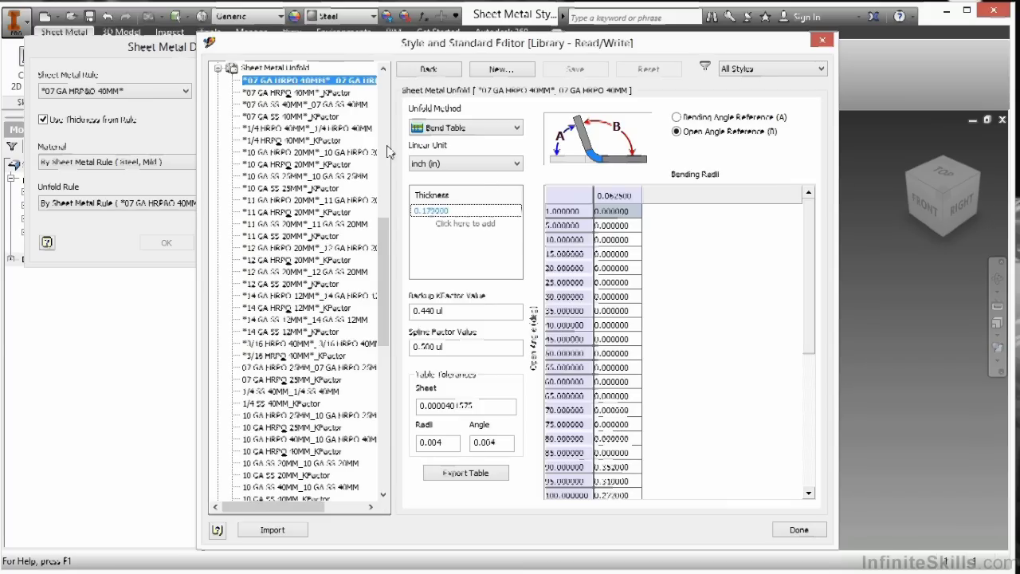
mouse_move(390, 227)
mouse_down()
mouse_move(394, 90)
mouse_move(394, 217)
mouse_up()
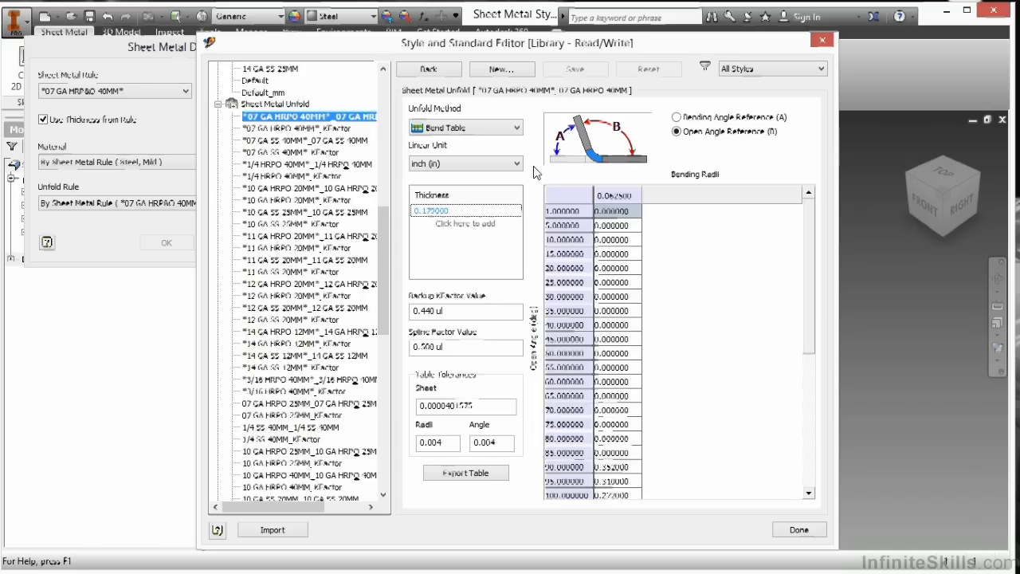
click(516, 128)
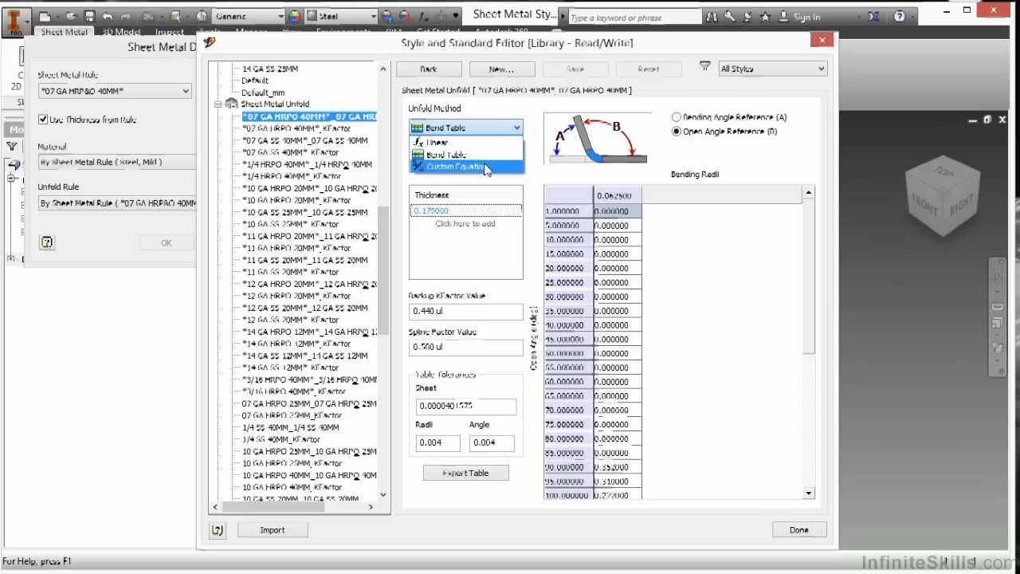
click(455, 166)
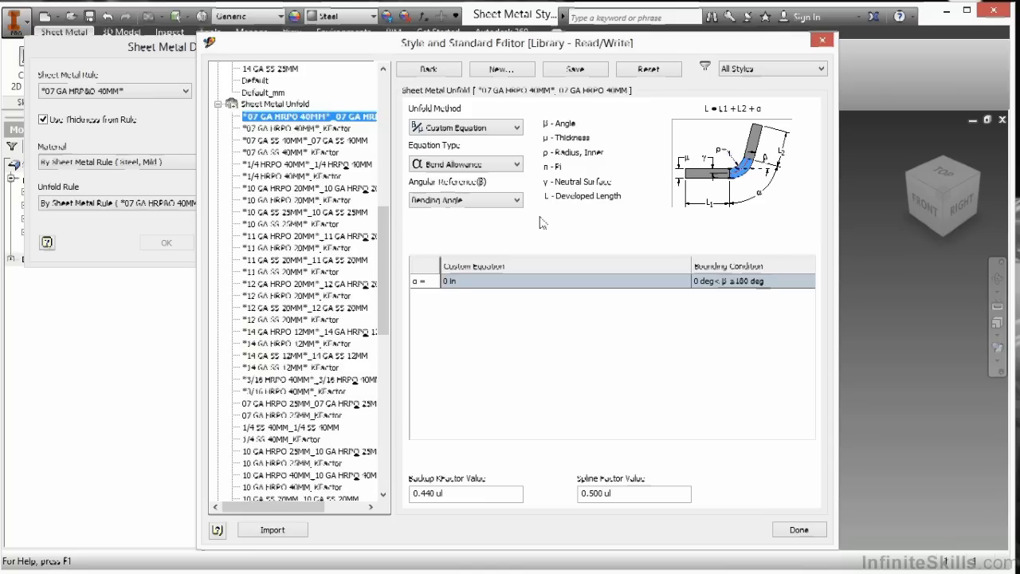
click(517, 129)
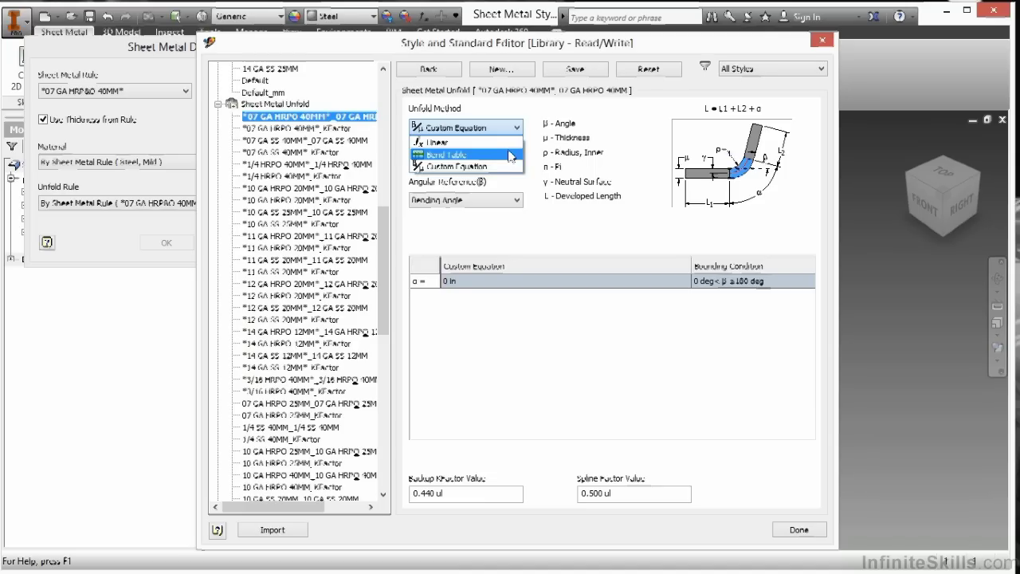
click(483, 143)
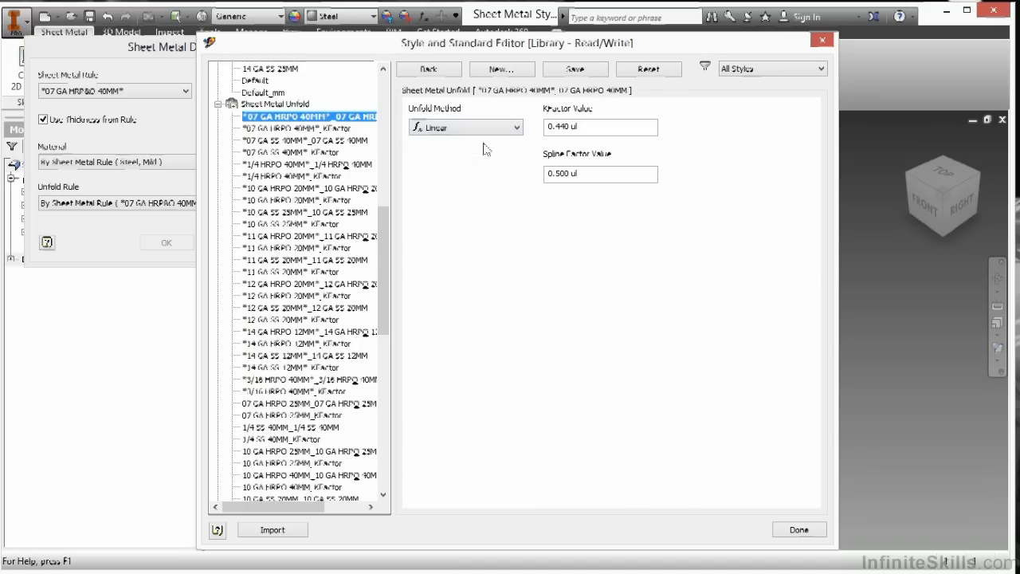
click(586, 126)
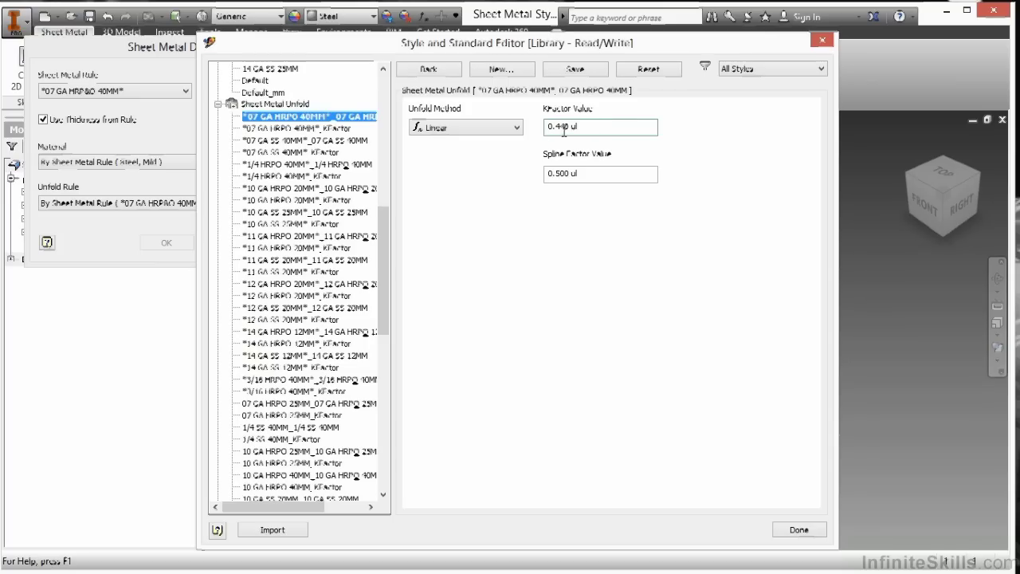
click(513, 129)
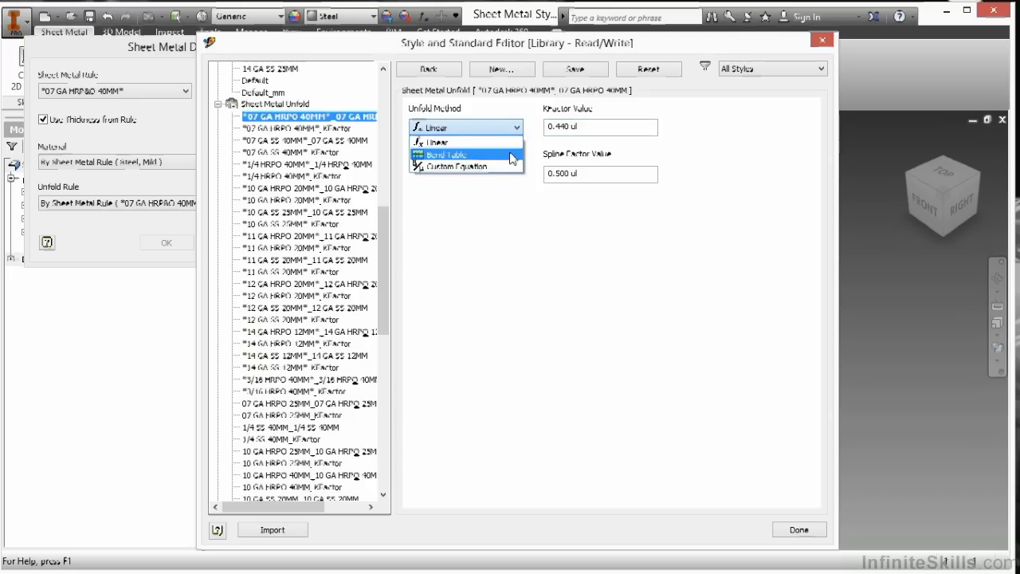
click(514, 155)
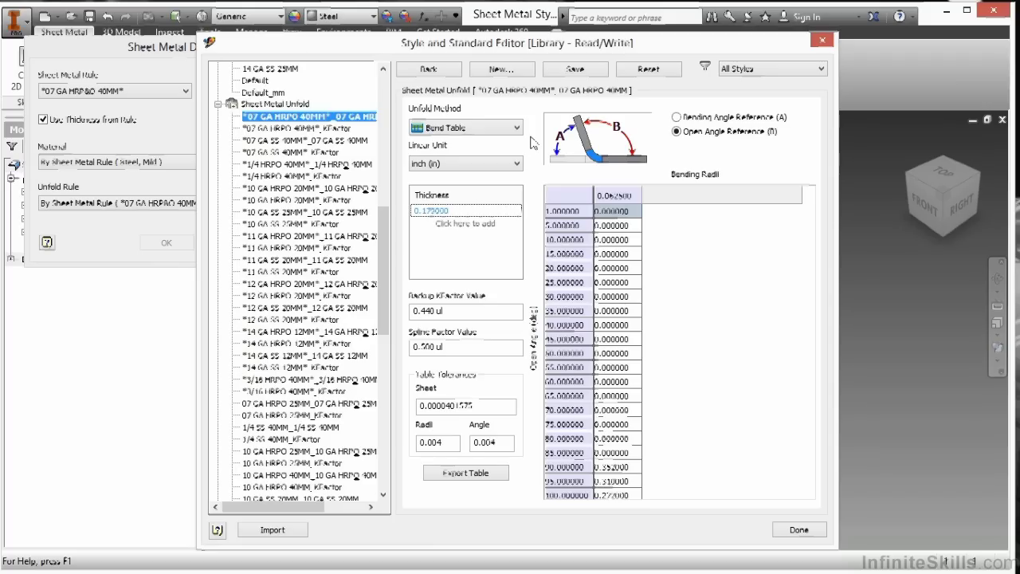
- Return to the *07 GA HRPO 40MM* sheet metal rule to check its linked unfold rule, and close the style editor
drag(386, 239, 393, 80)
click(324, 95)
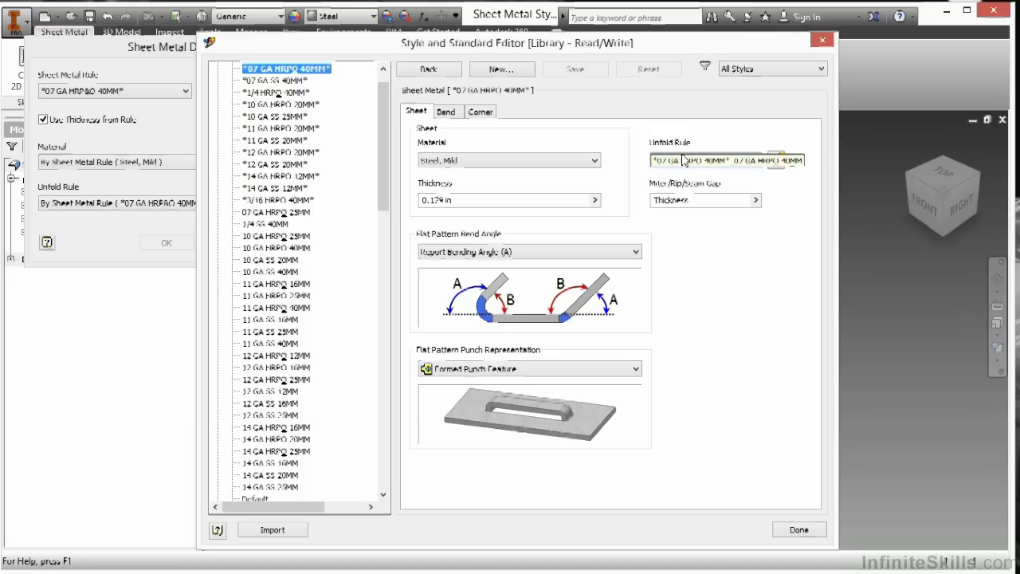
click(820, 40)
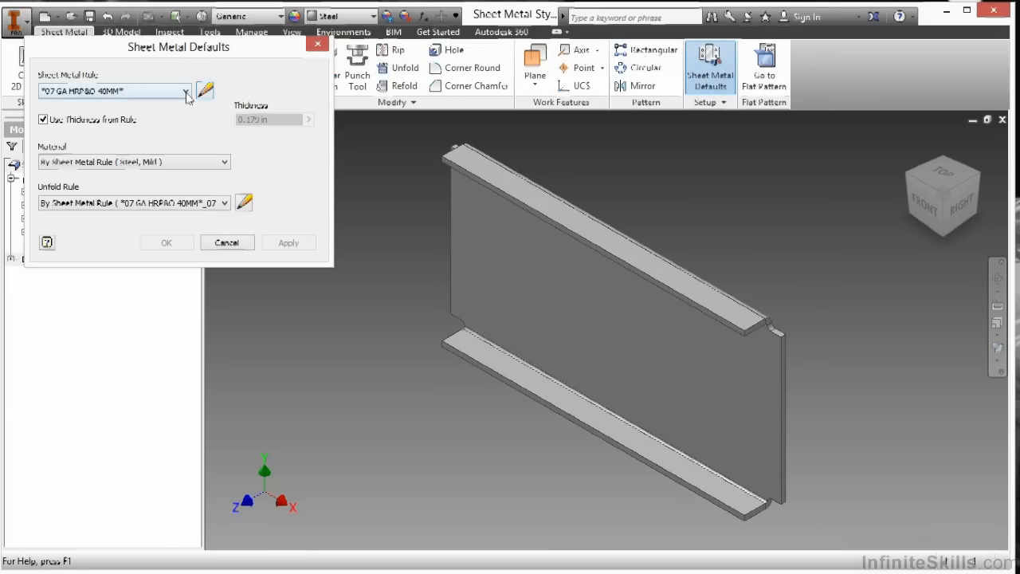
- Try the Default_mm sheet metal rule with the thickness released from the rule, and restore the *07 GA HRP&O 40MM* rule
click(187, 92)
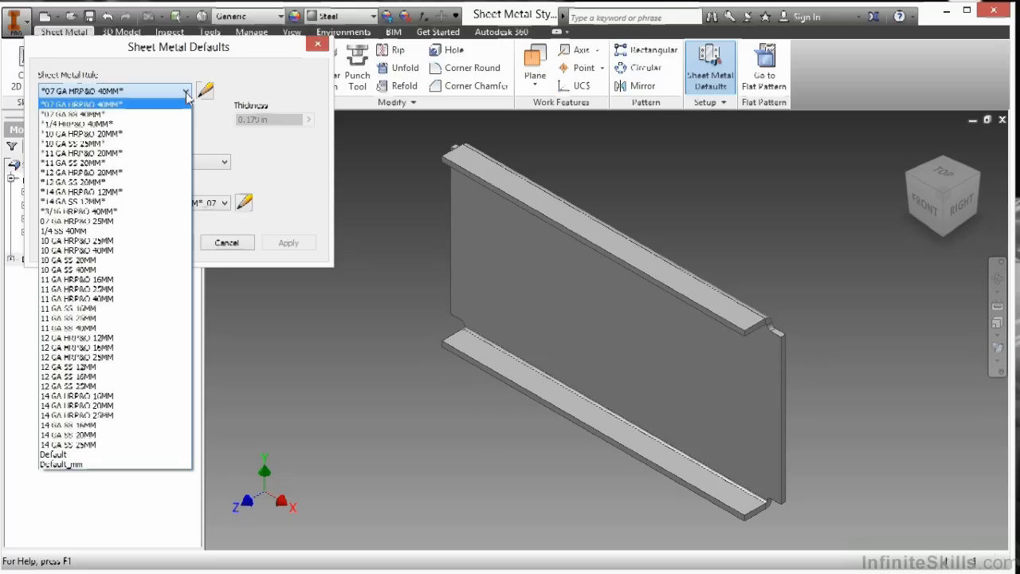
click(187, 91)
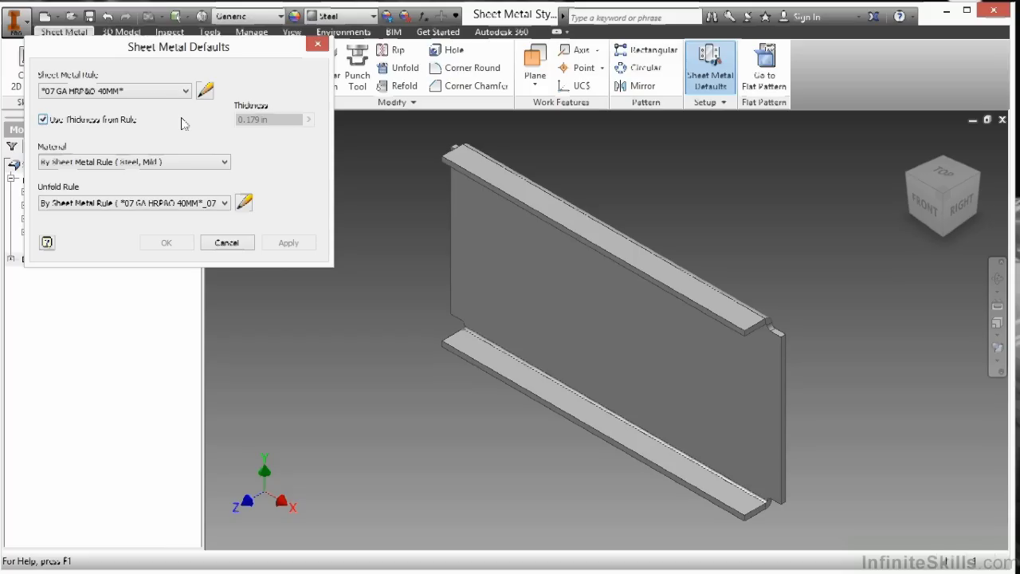
click(186, 91)
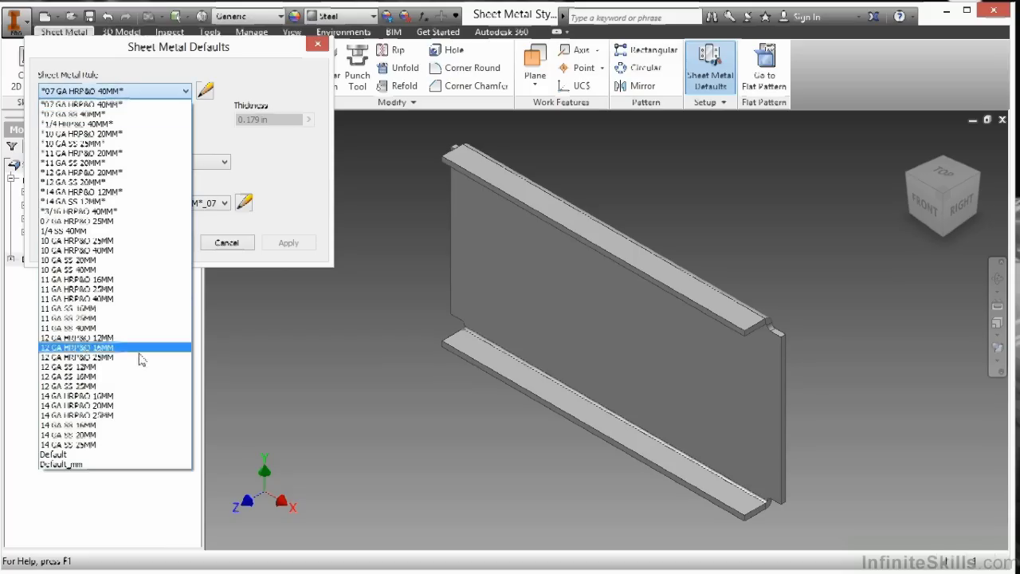
click(116, 470)
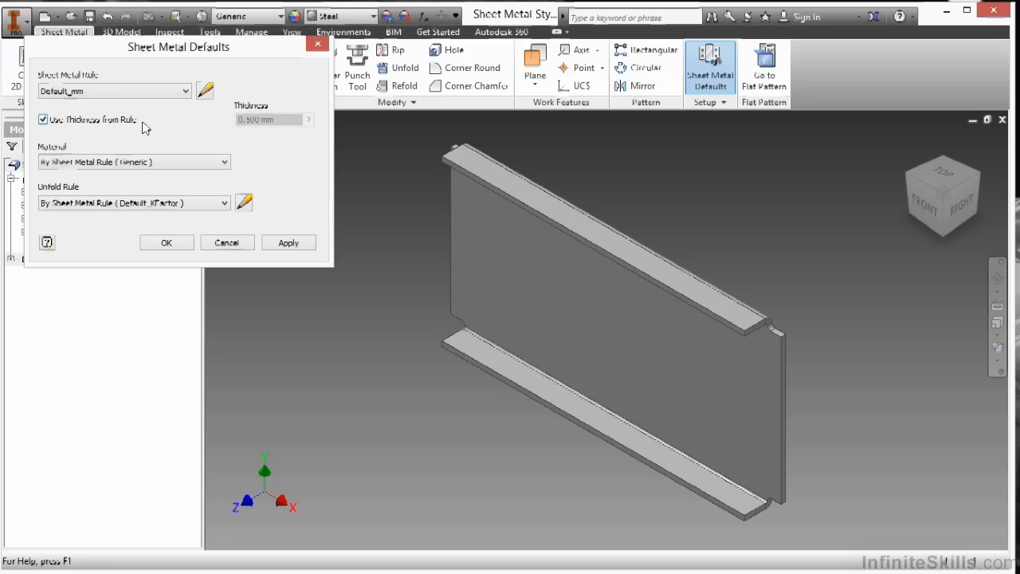
click(108, 121)
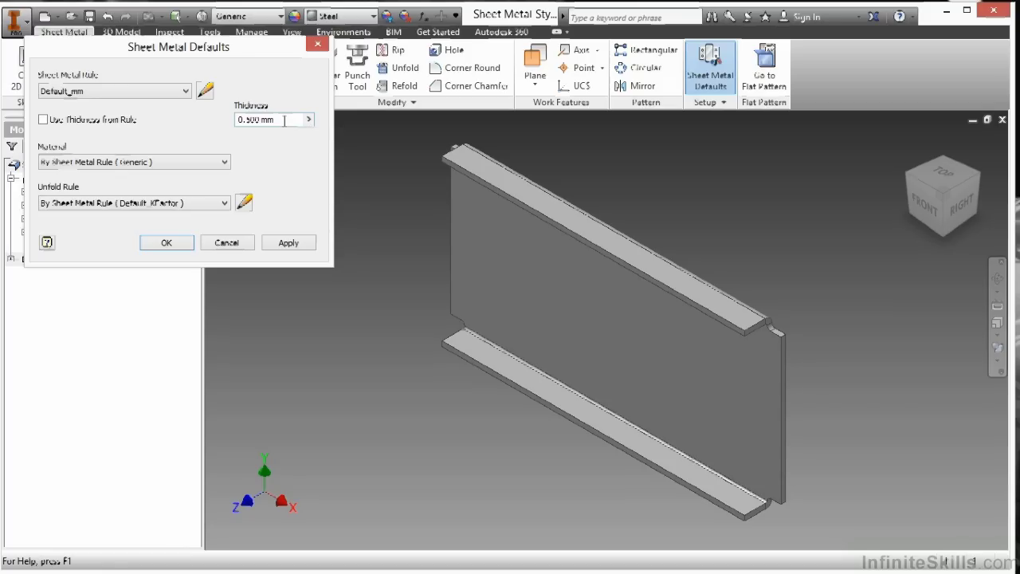
click(119, 126)
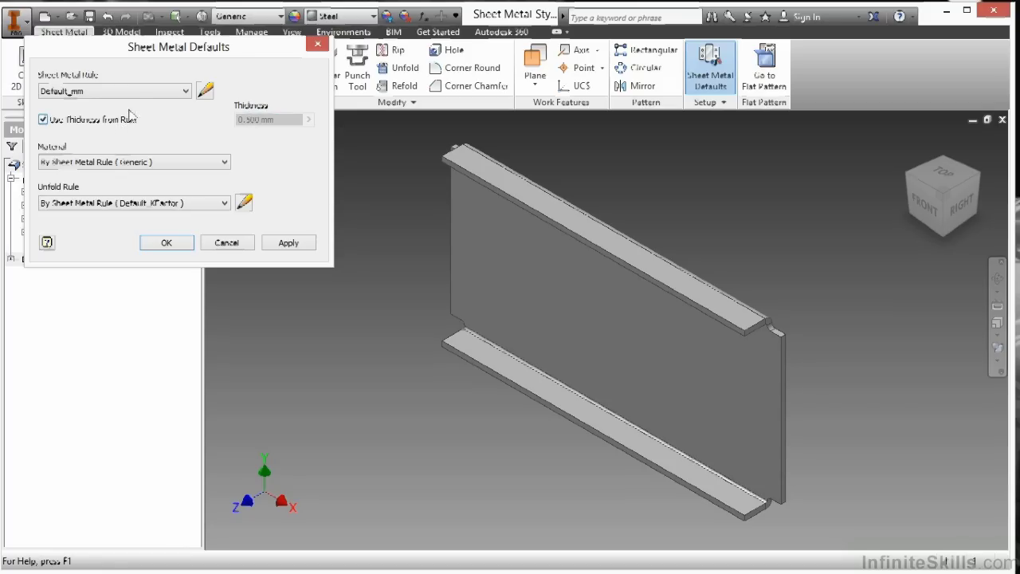
click(137, 94)
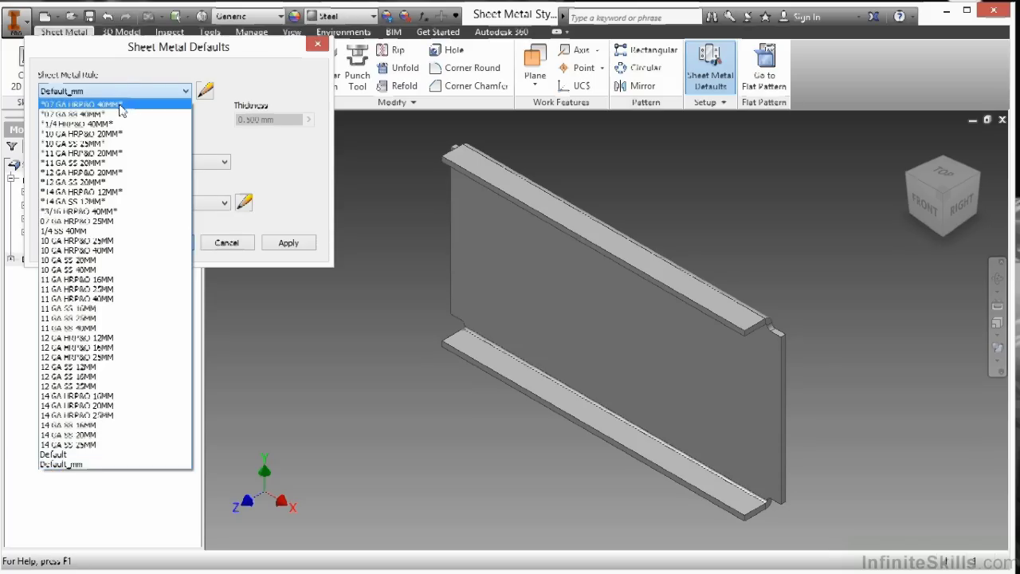
click(124, 104)
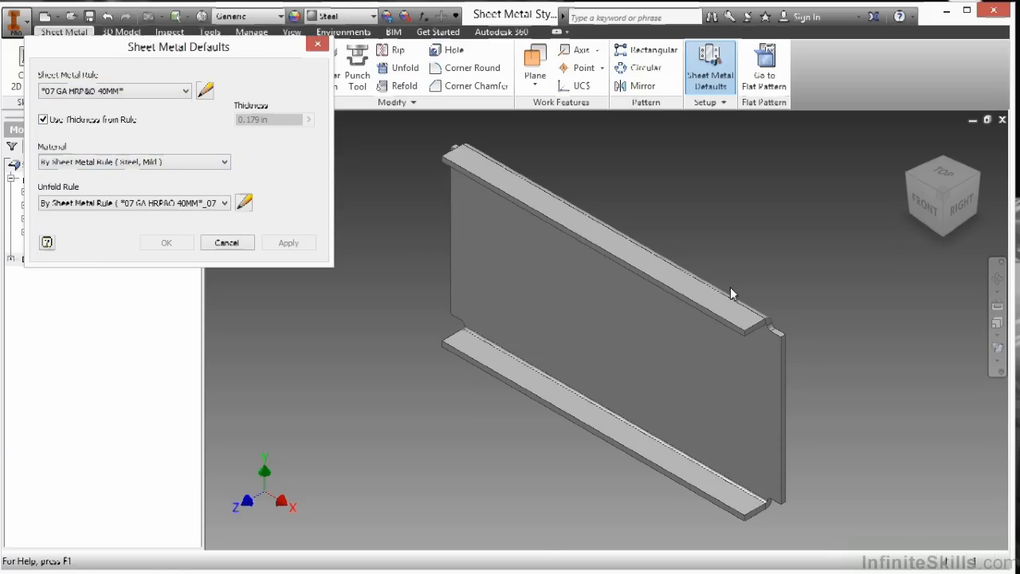
- Apply the *12 GA SS 20MM* sheet metal rule to the part
scroll(729, 286, down, 3)
middle_drag(648, 273, 231, 48)
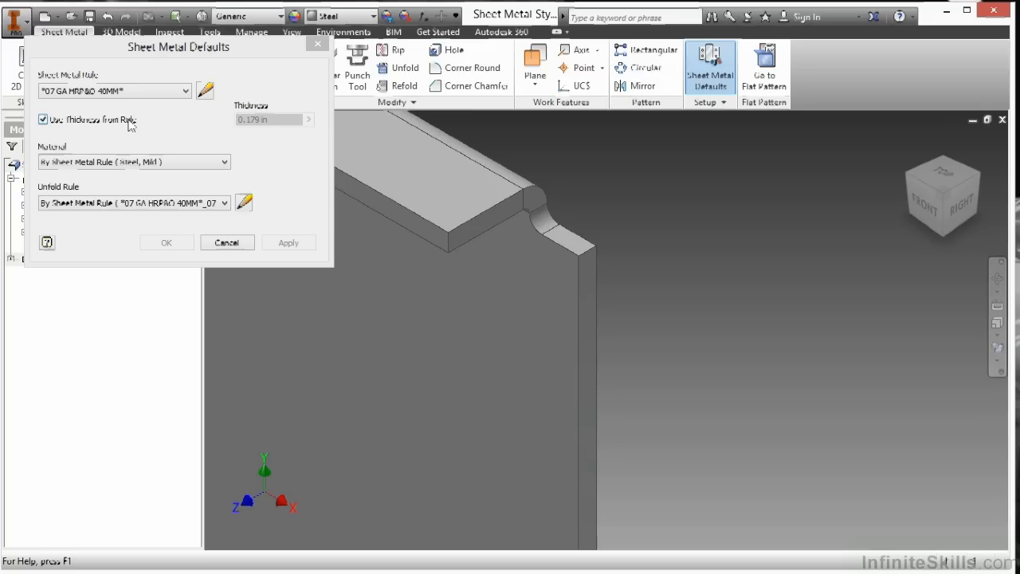
click(160, 95)
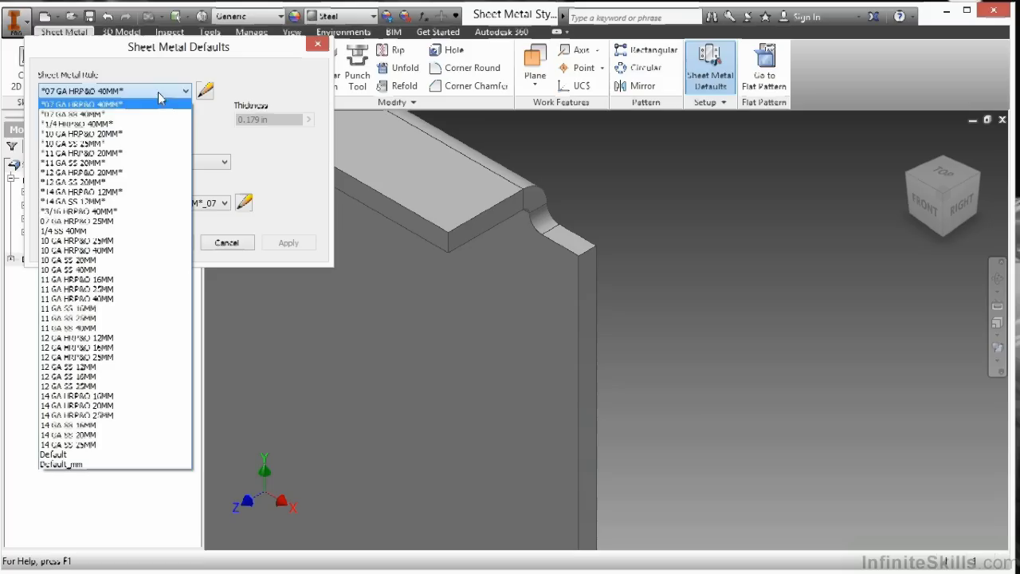
click(122, 183)
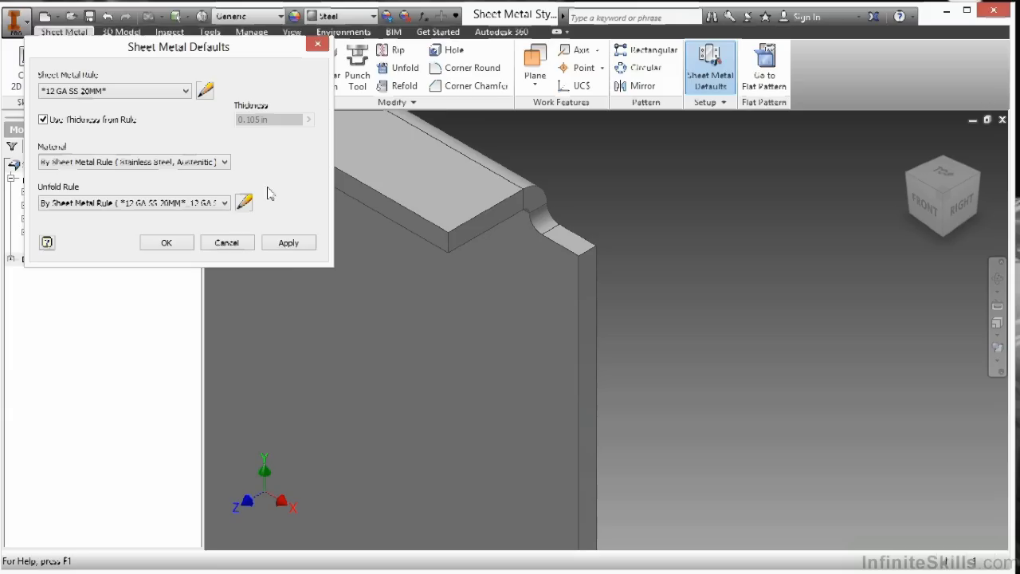
click(279, 249)
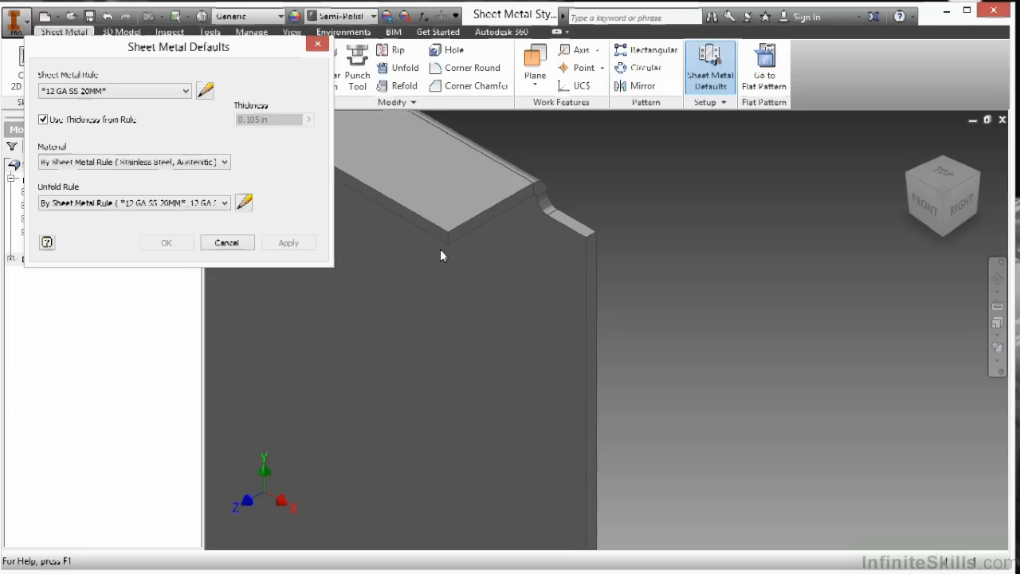
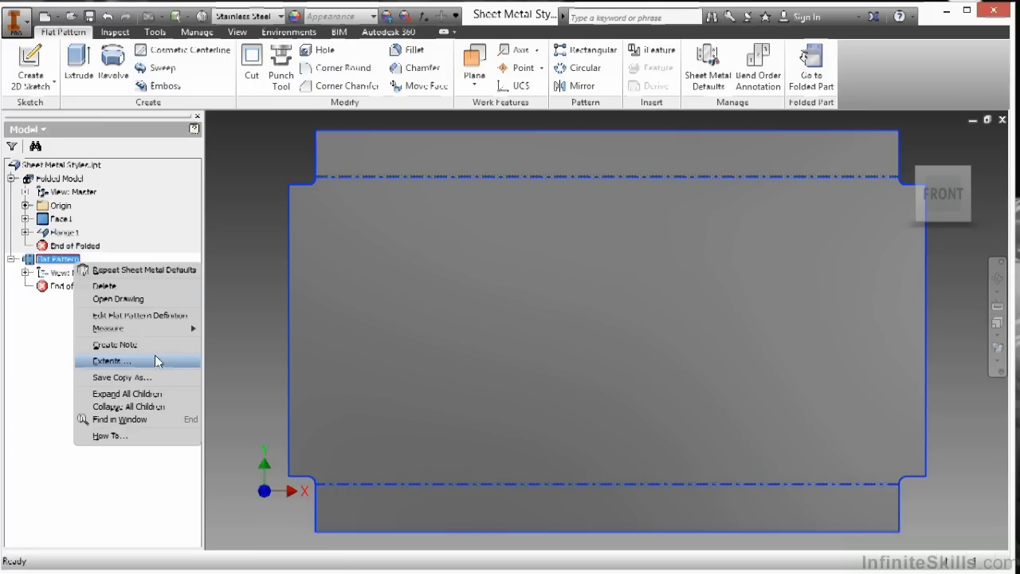
- Check the extents of the part's flat pattern
click(155, 362)
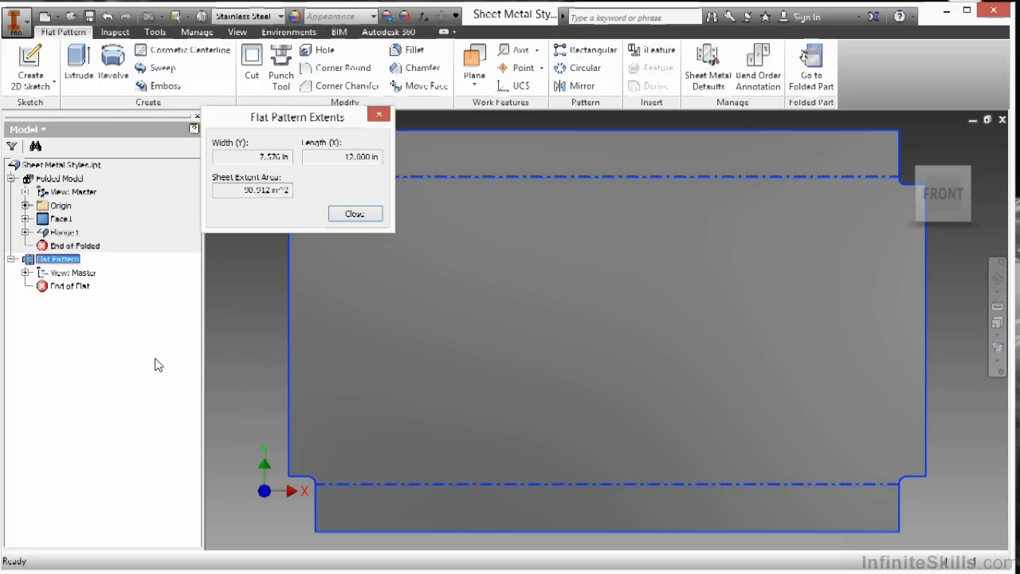
click(353, 215)
click(237, 238)
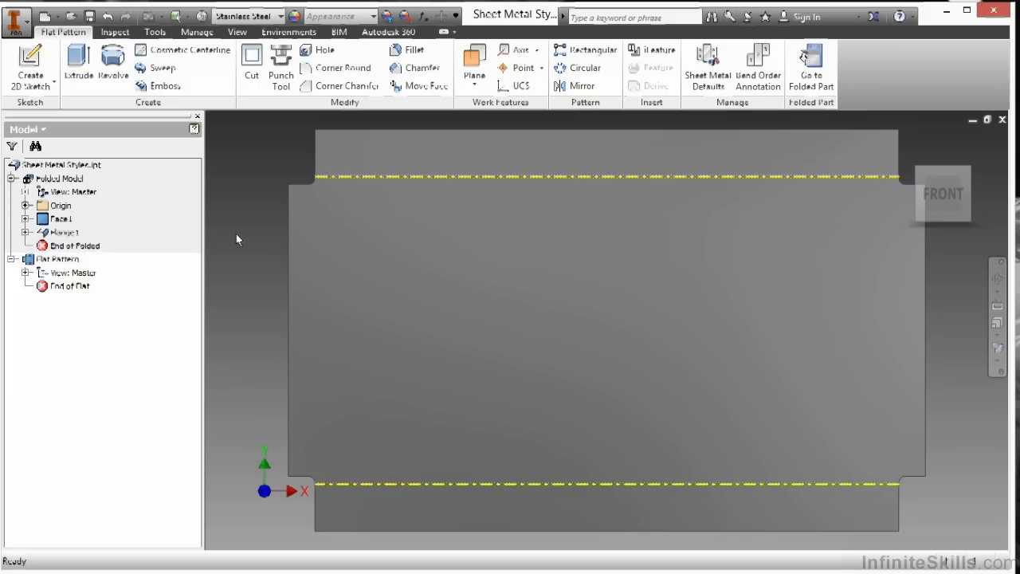
- Return to the folded model and switch the part's sheet metal rule to *07 GA HRP&O 40MM*
double_click(66, 180)
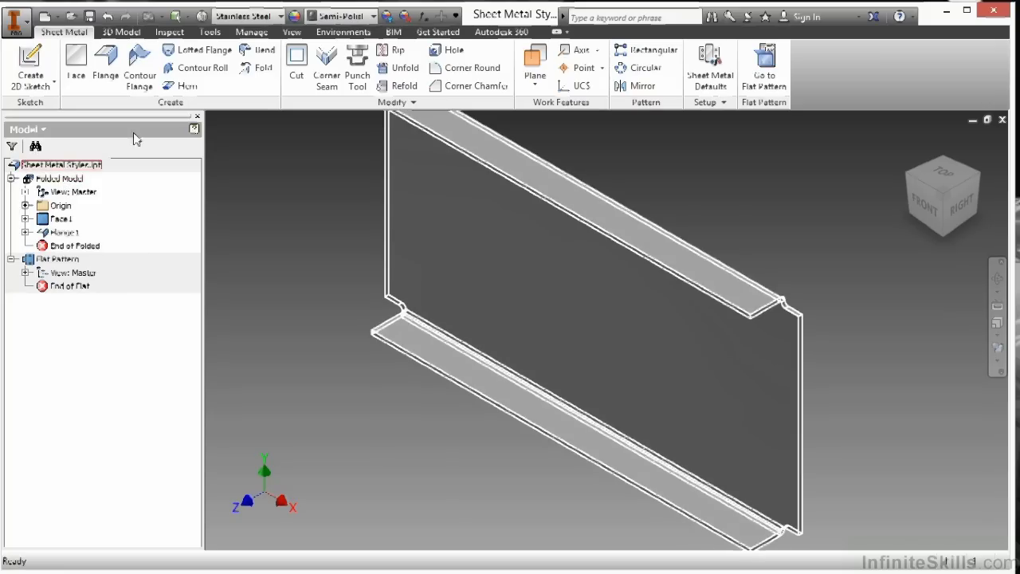
click(710, 68)
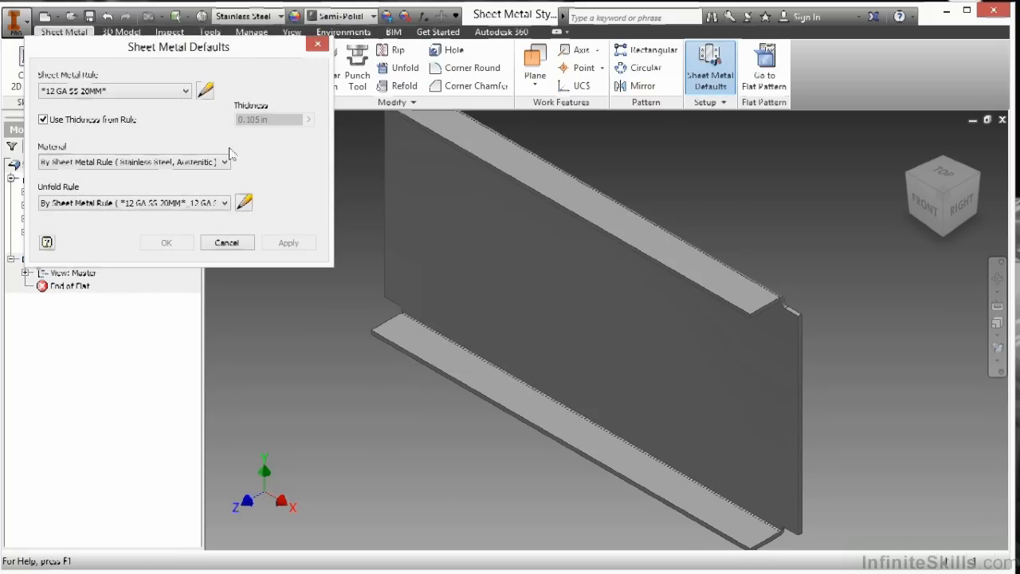
click(186, 91)
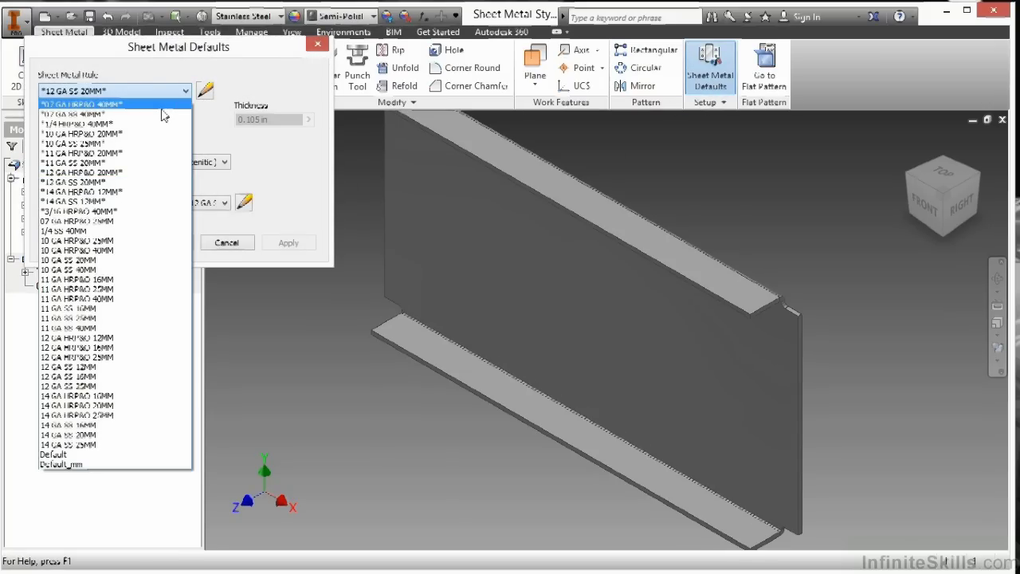
click(162, 108)
click(159, 91)
click(158, 107)
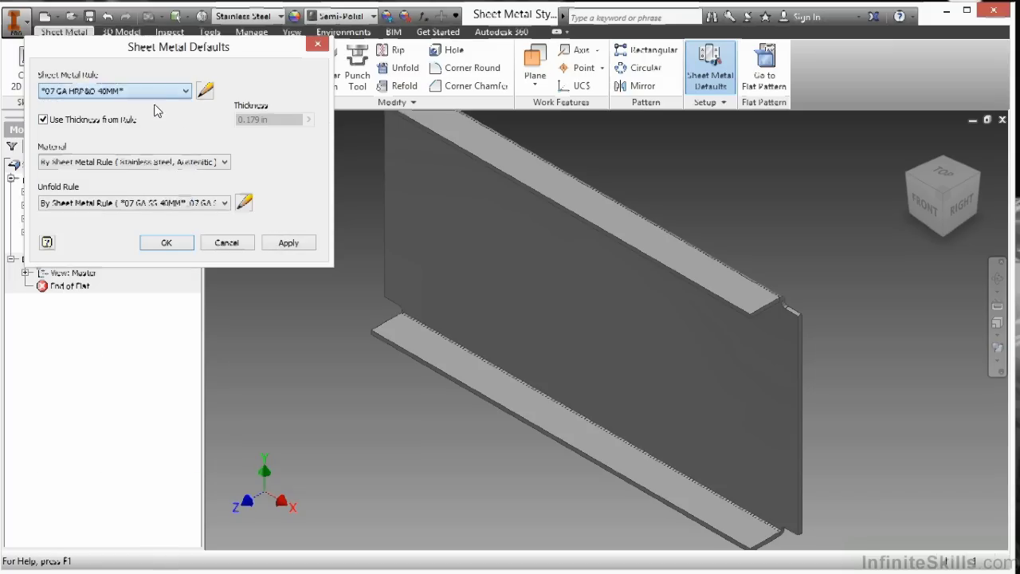
click(170, 244)
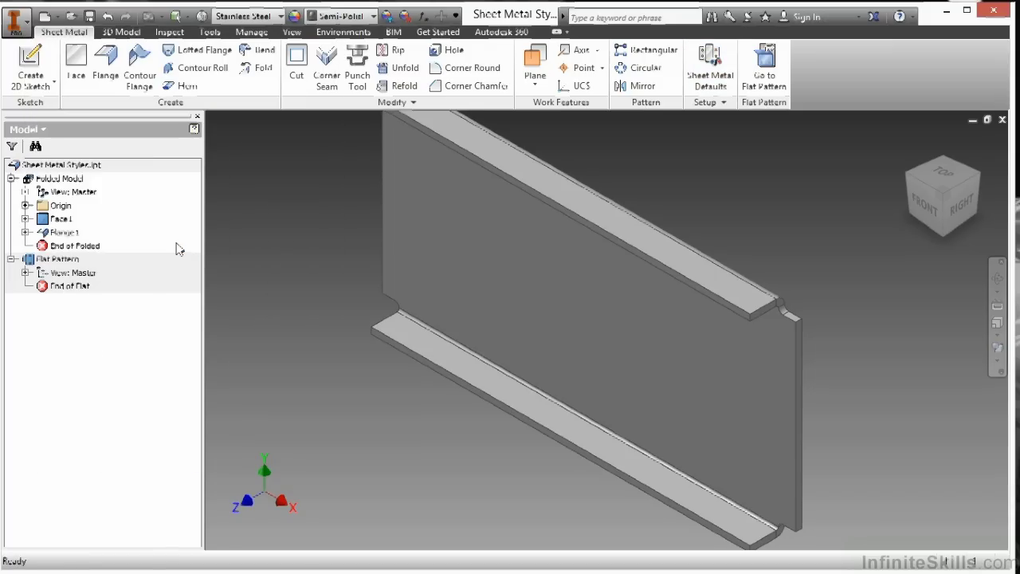
- Check the extents of the part's flat pattern under the new rule, and return to the folded model
double_click(58, 259)
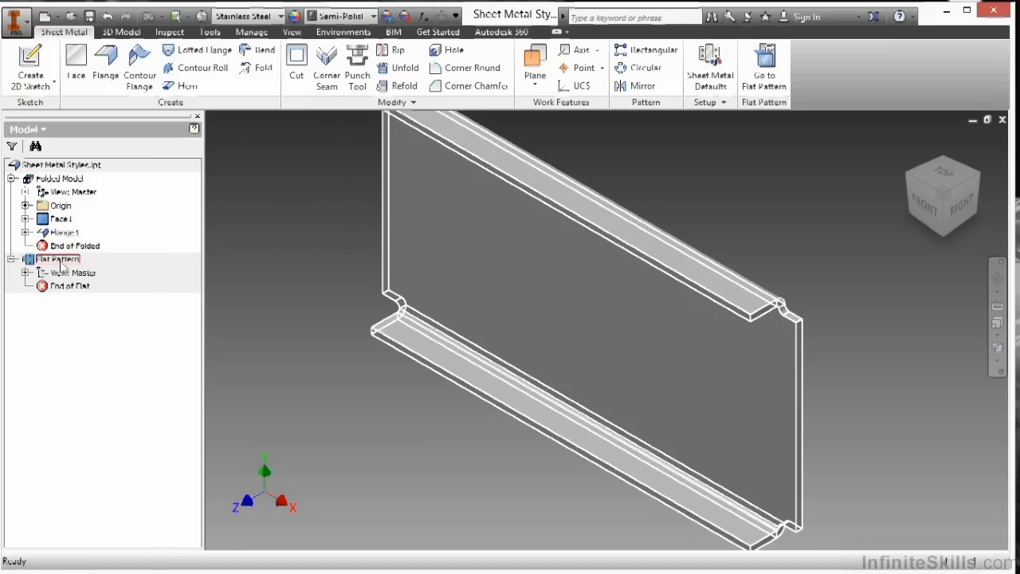
right_click(70, 260)
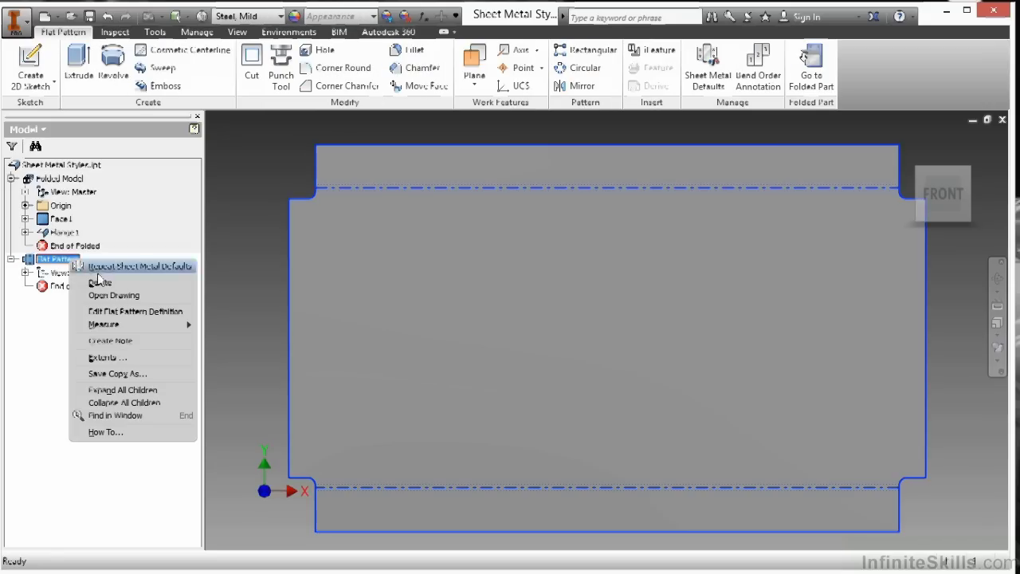
click(136, 358)
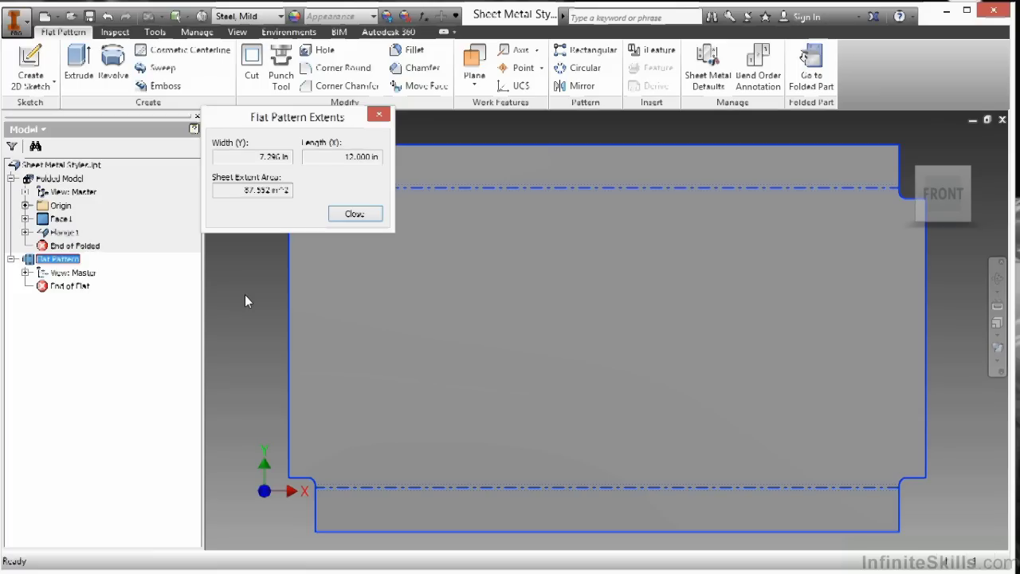
click(341, 213)
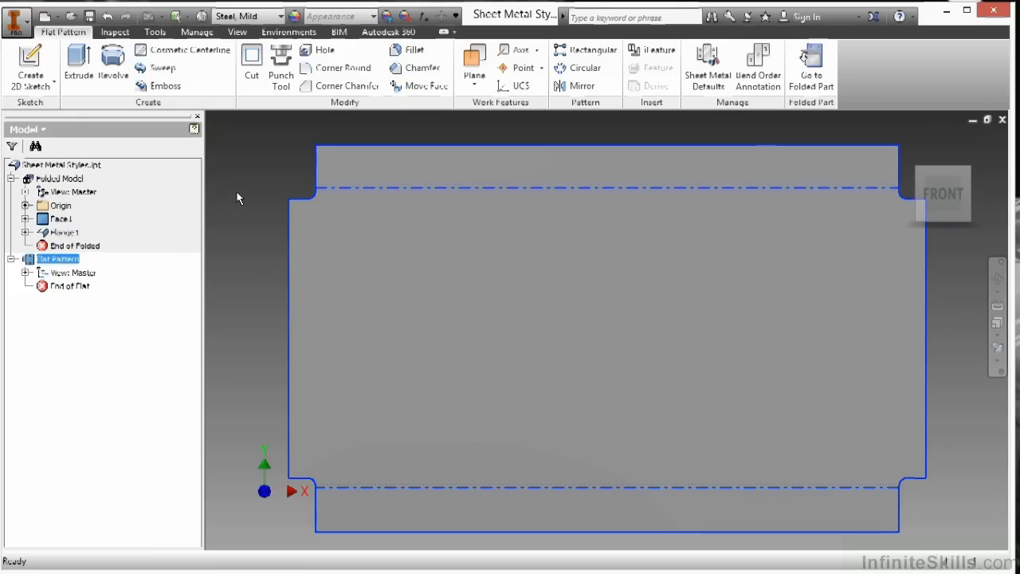
double_click(68, 178)
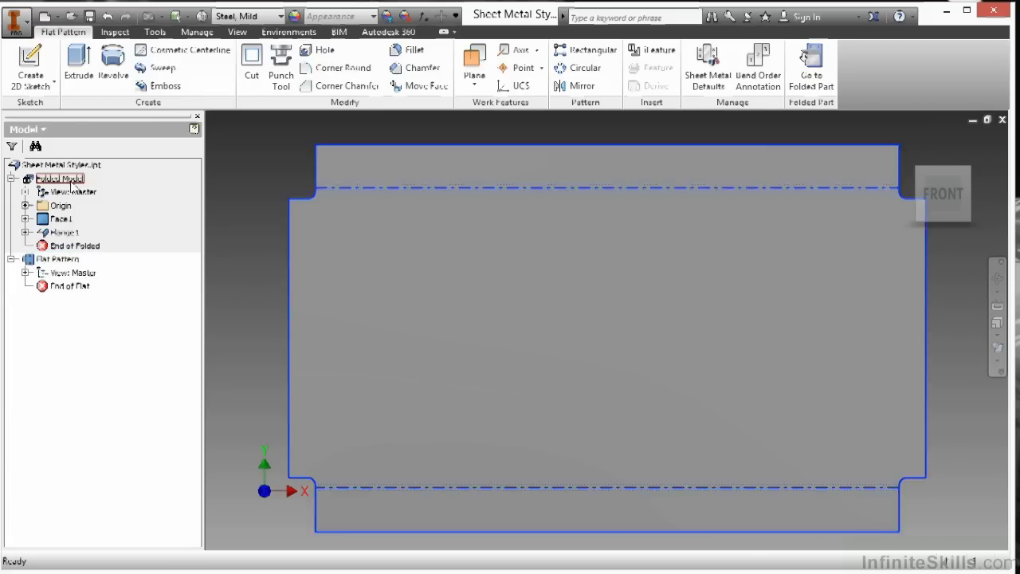
scroll(288, 185, down, 2)
middle_drag(285, 186, 381, 252)
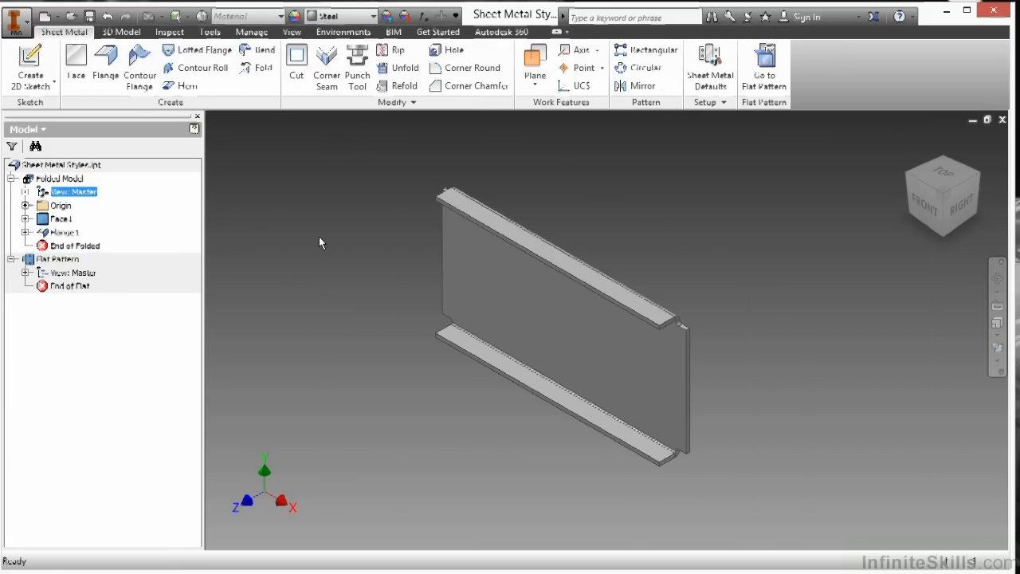